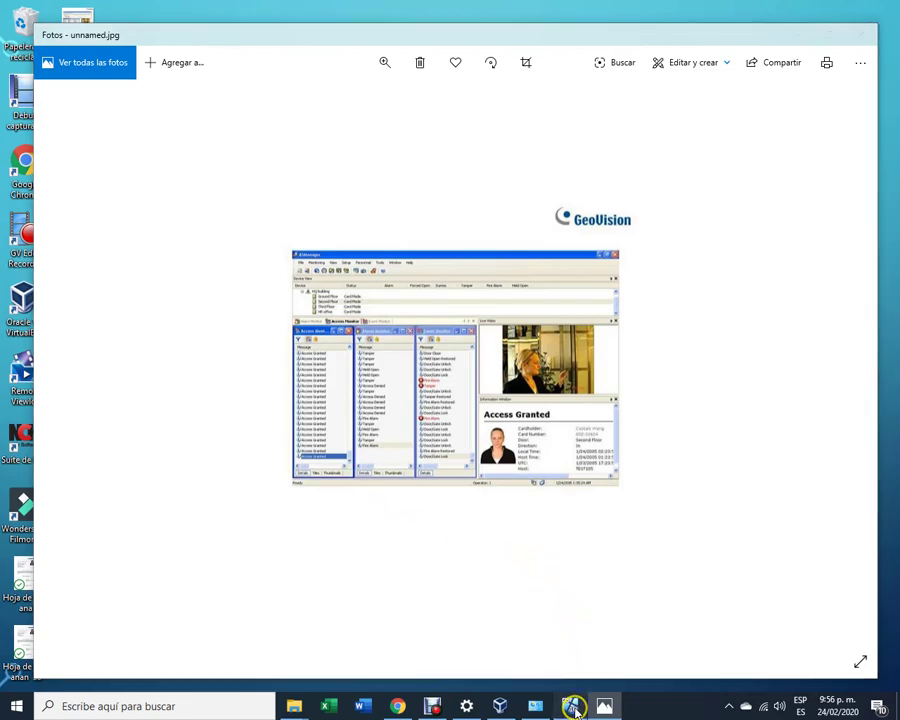
Switch to the Laboratorio virtual machine in VirtualBox and extract the ASManager_V5.2.0 archive into a desktop folder of the same name.
click(573, 704)
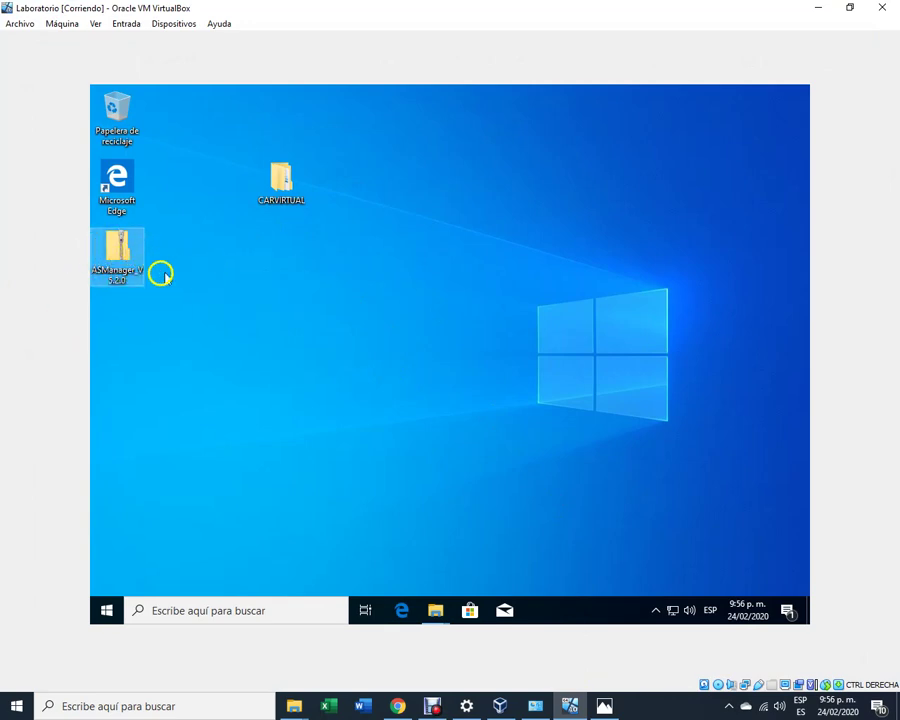
click(126, 256)
right_click(126, 256)
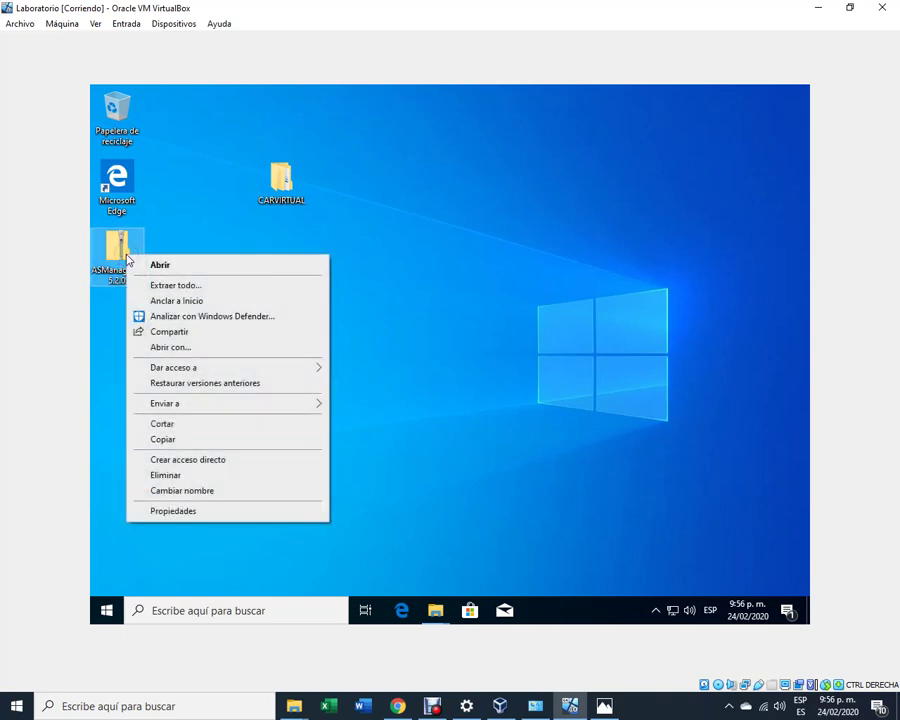
click(188, 282)
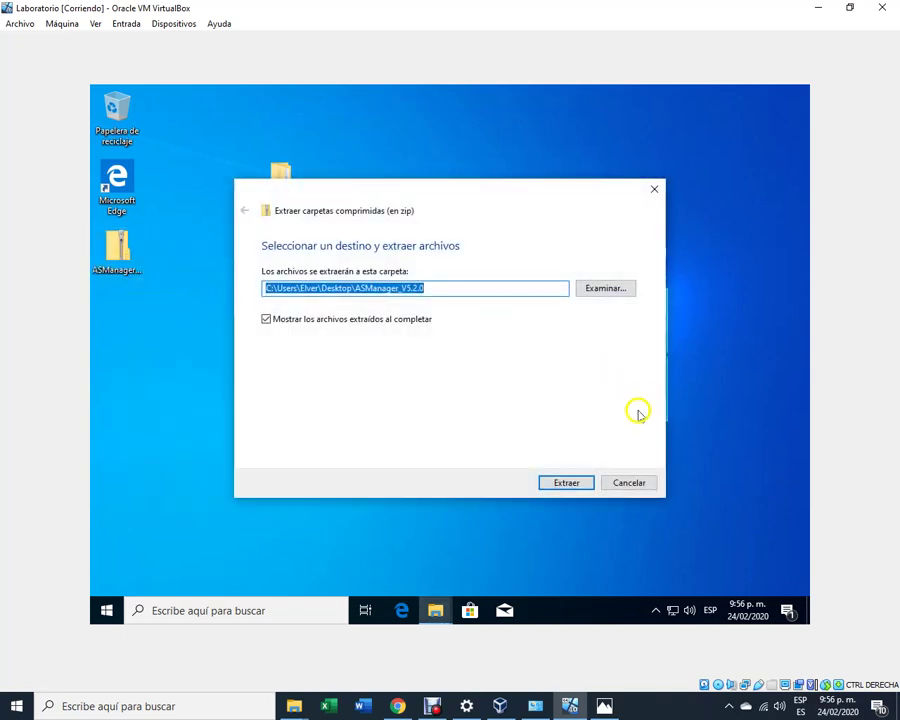
click(567, 483)
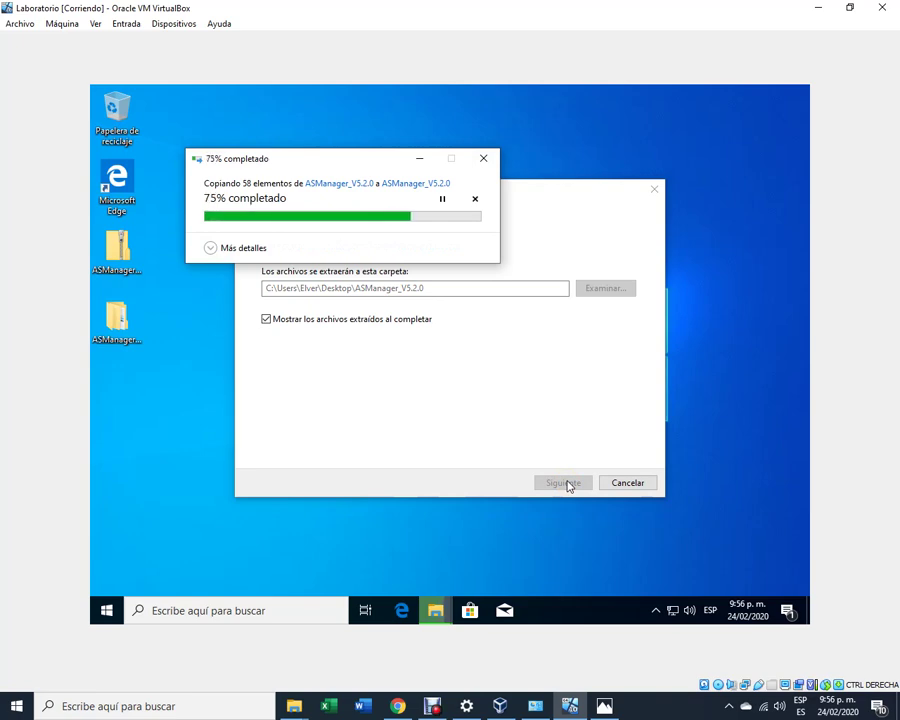
click(567, 485)
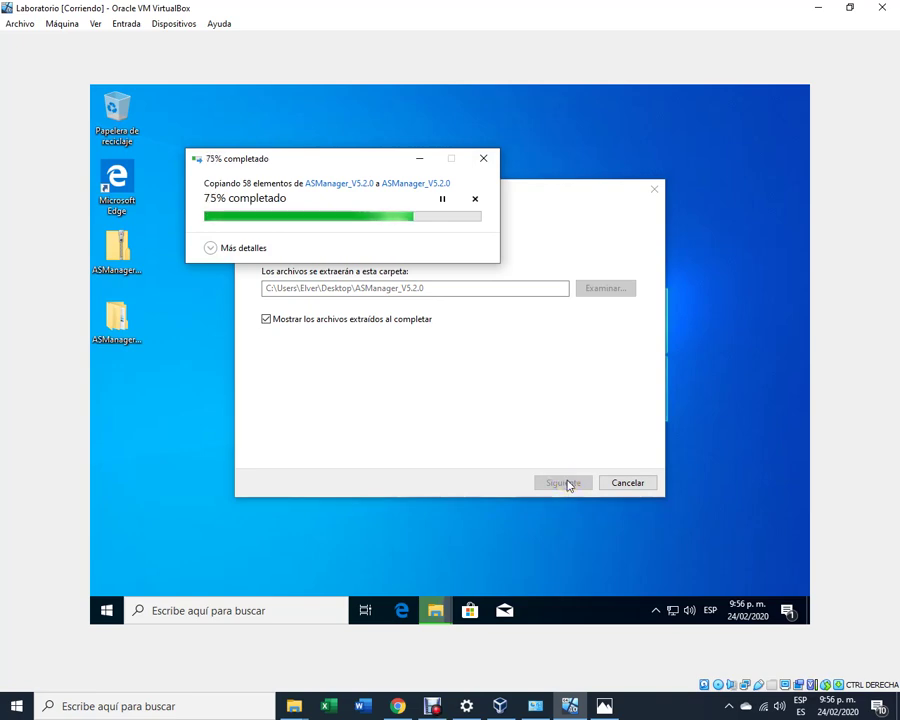
click(567, 485)
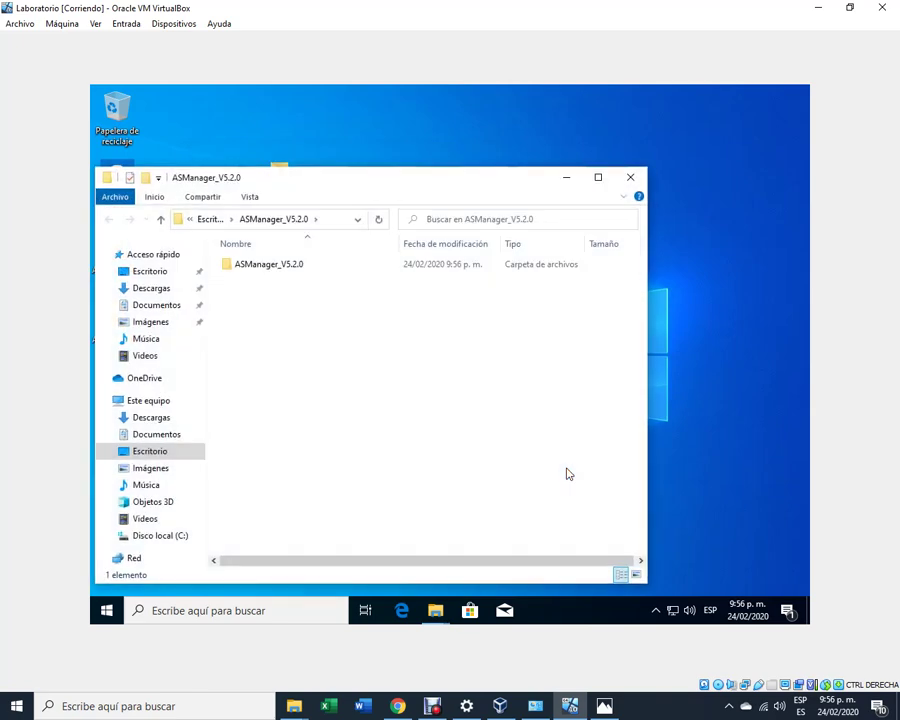
Run the setup application inside the extracted ASManager_V5.2.0 subfolder and allow it to make changes to the device.
click(276, 270)
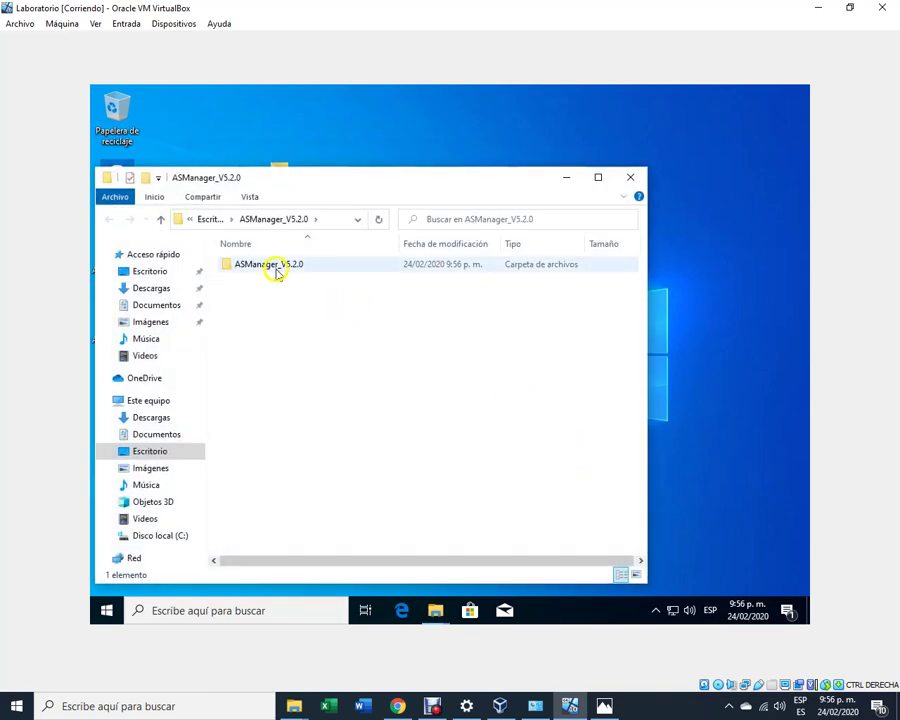
double_click(273, 267)
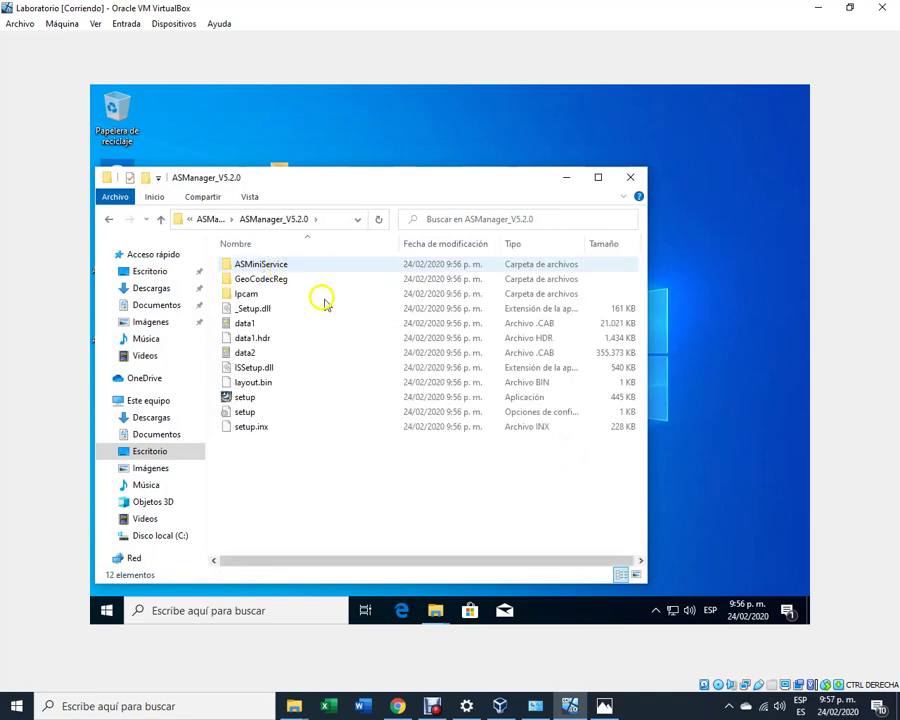
click(250, 399)
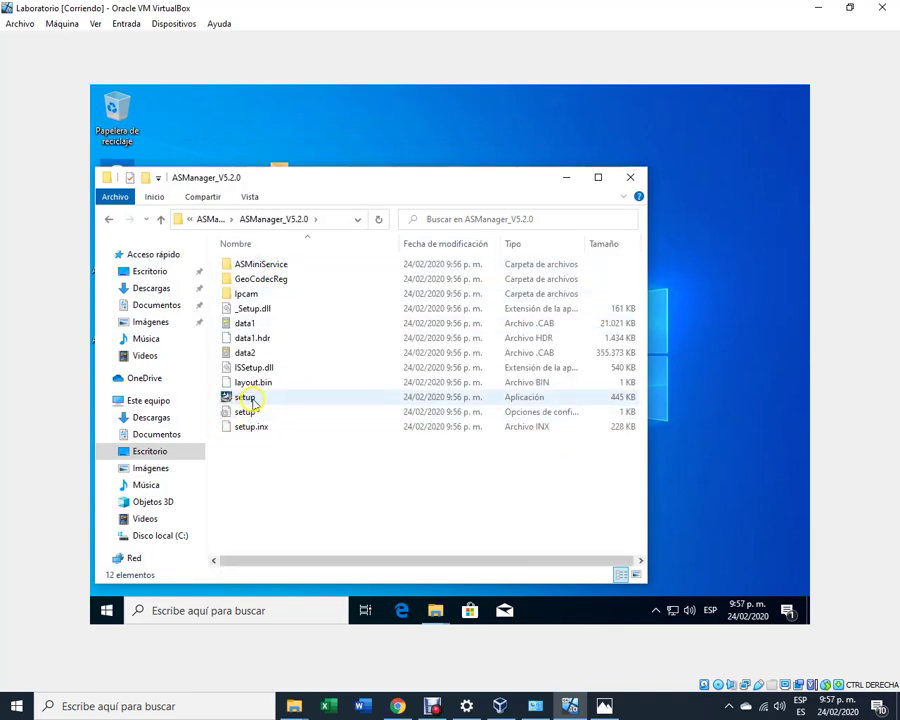
click(251, 400)
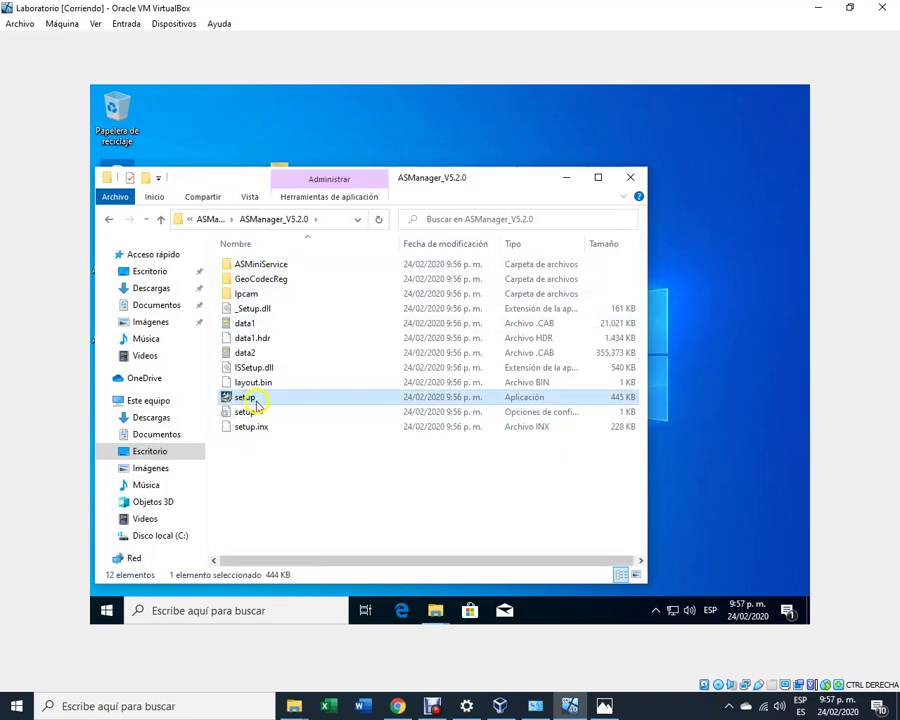
double_click(255, 400)
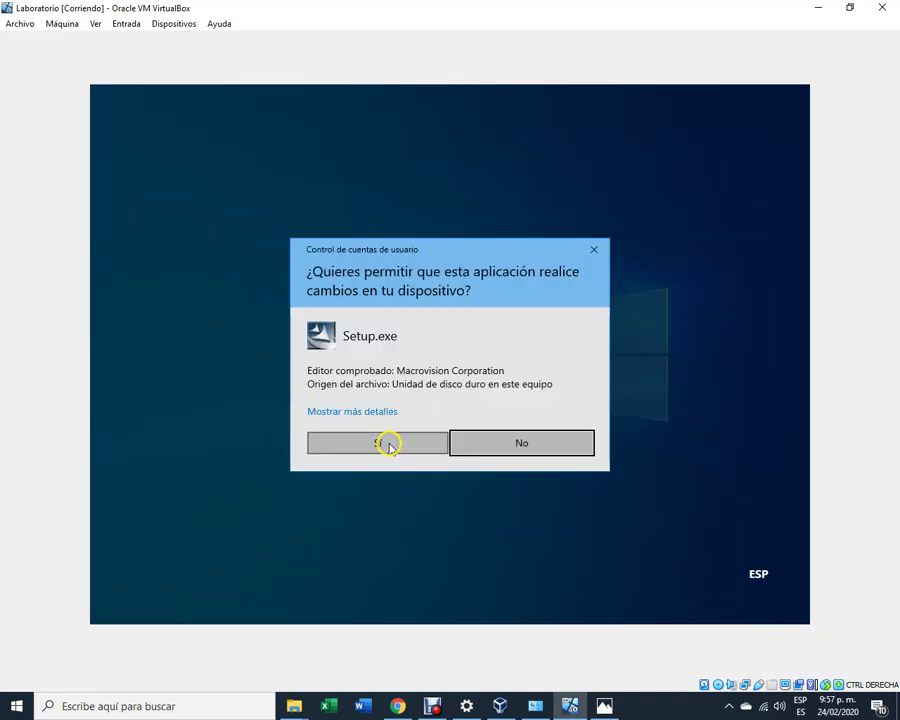
click(391, 446)
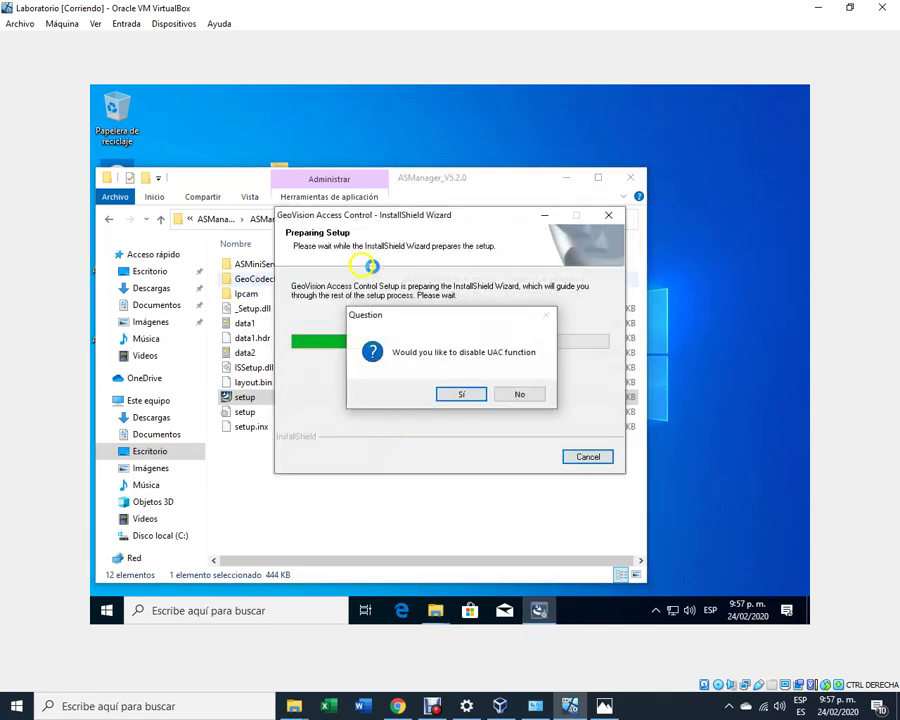
Agree to disable the UAC function and accept the terms of the GeoVision Access Control license agreement.
click(464, 395)
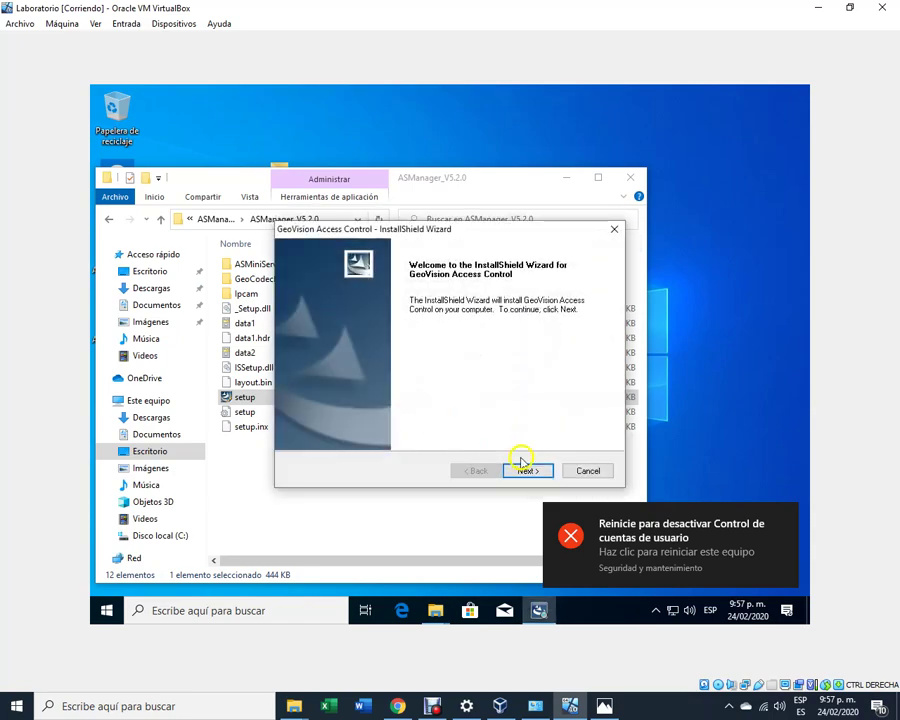
click(528, 468)
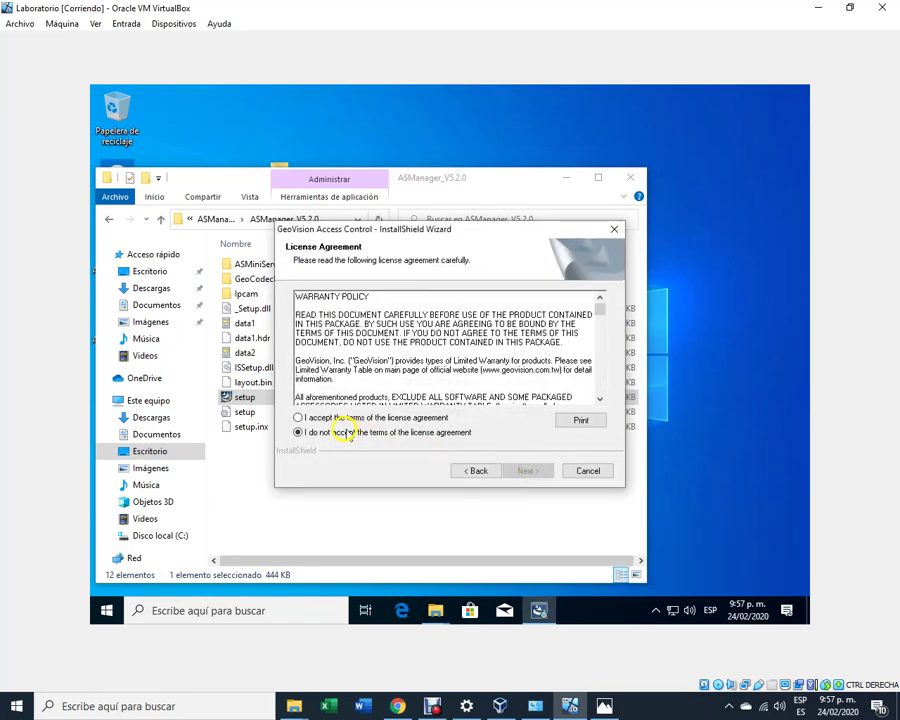
click(320, 421)
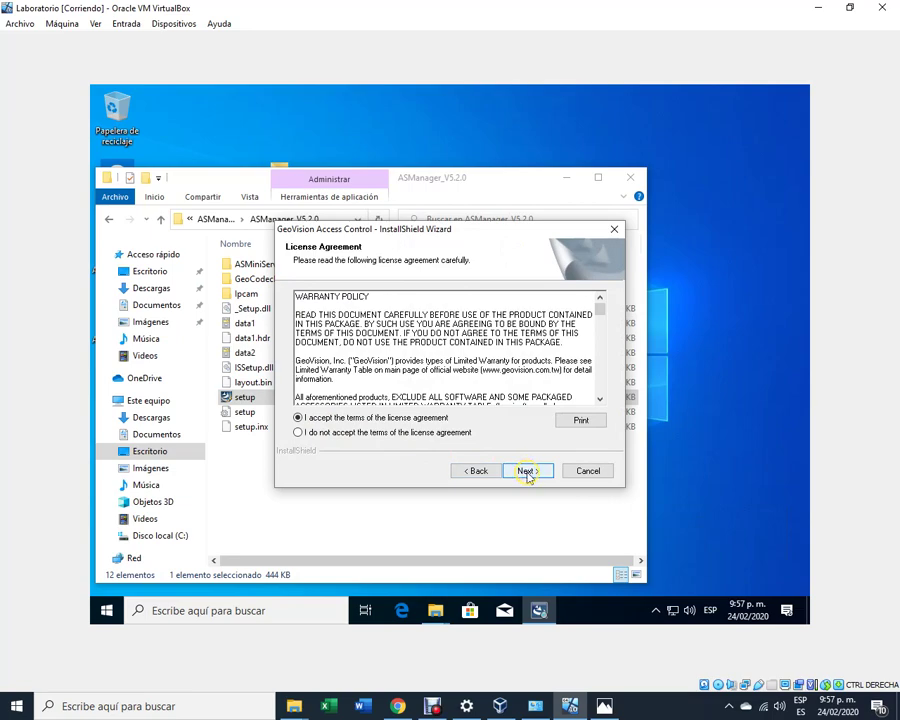
click(527, 471)
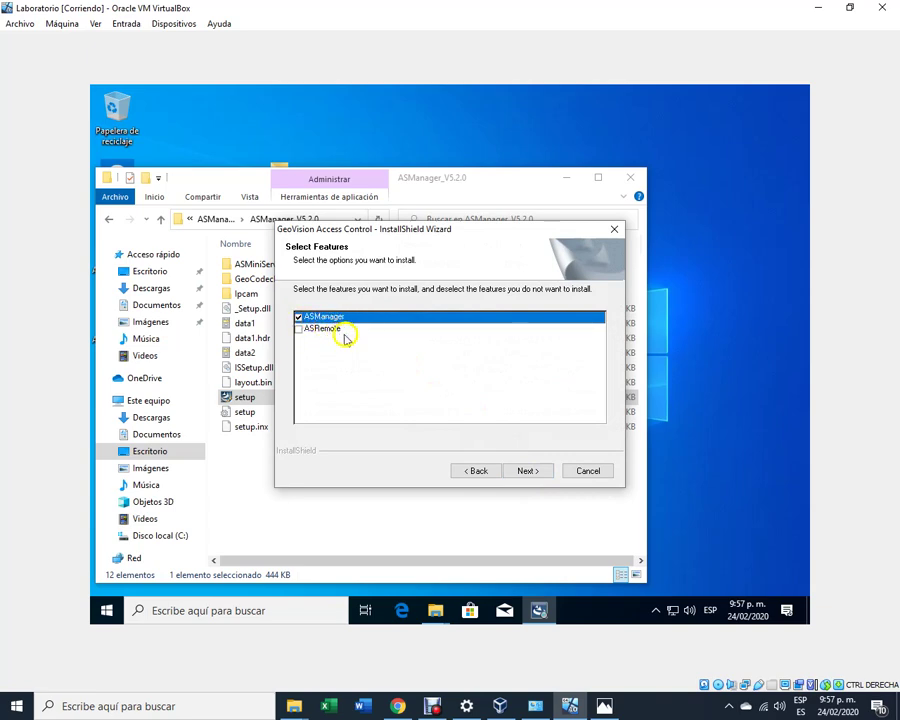
Install only the ASManager feature, keeping Access Control as the program folder.
click(529, 472)
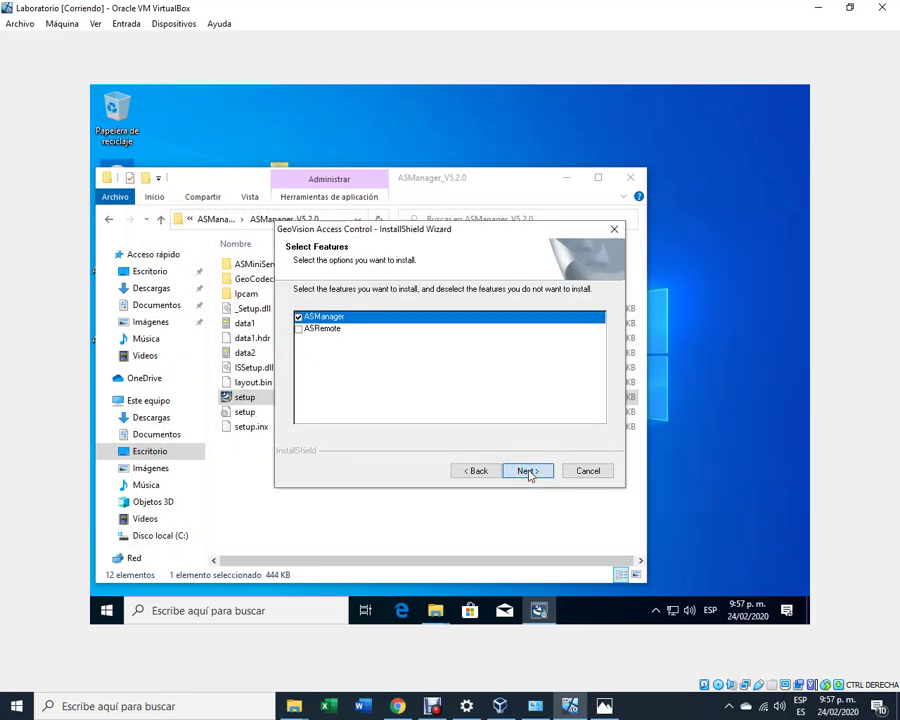
click(530, 471)
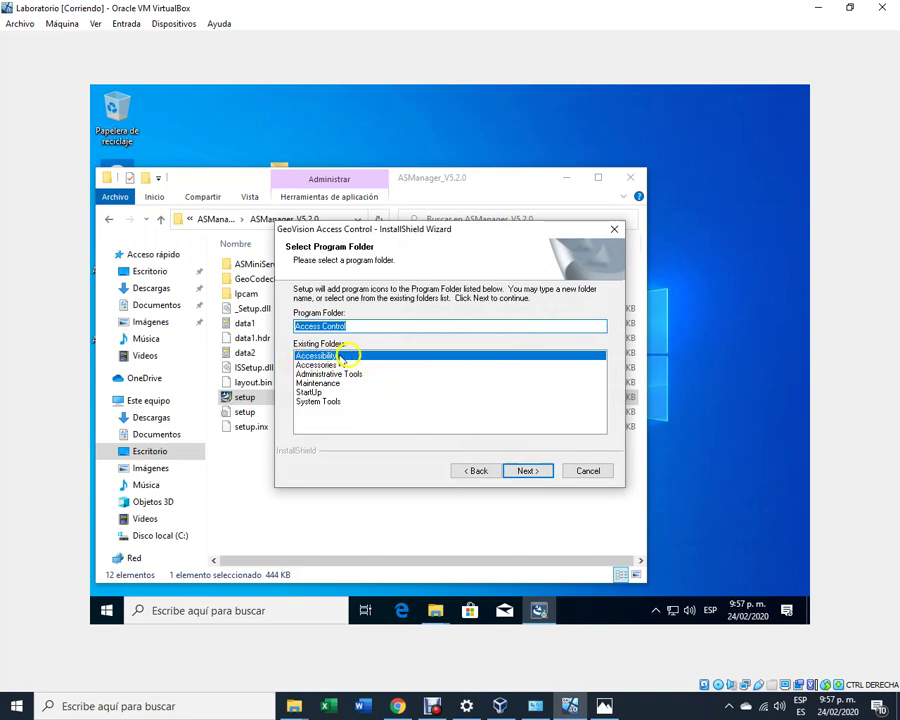
click(526, 472)
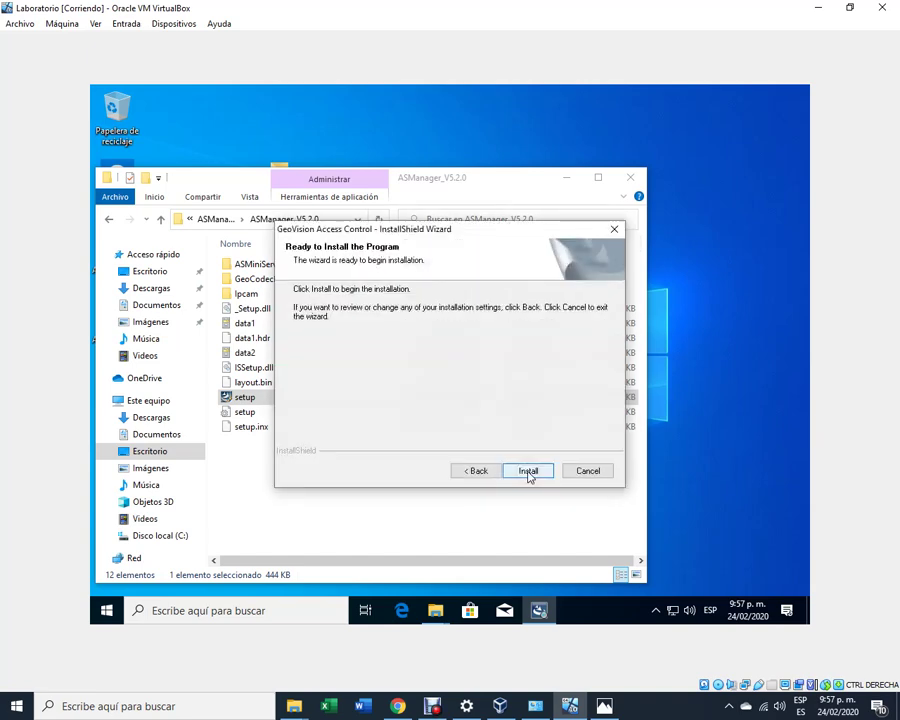
click(528, 472)
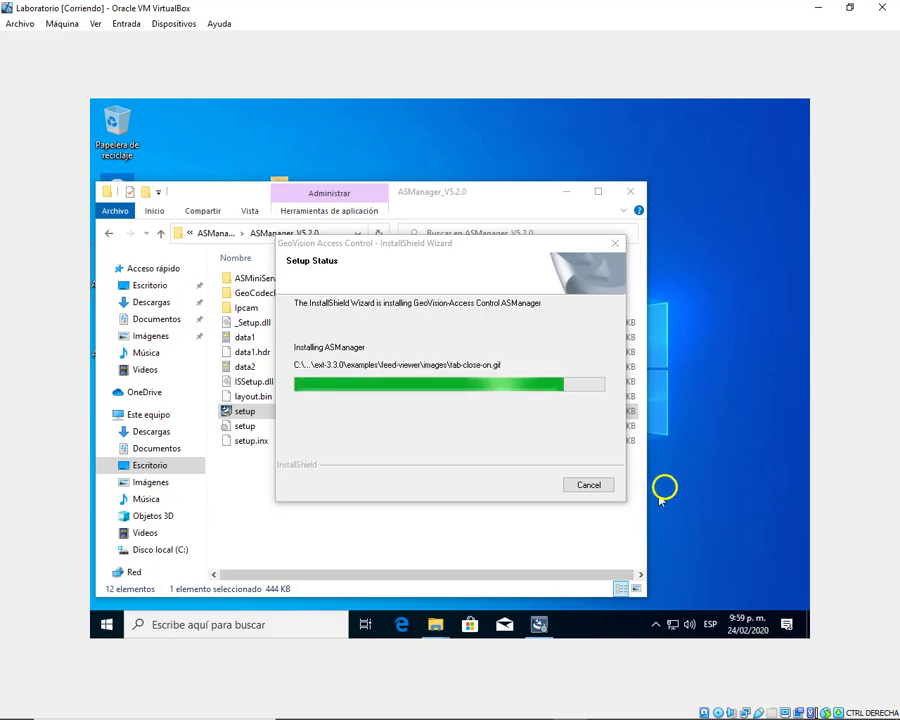
mouse_move(627, 700)
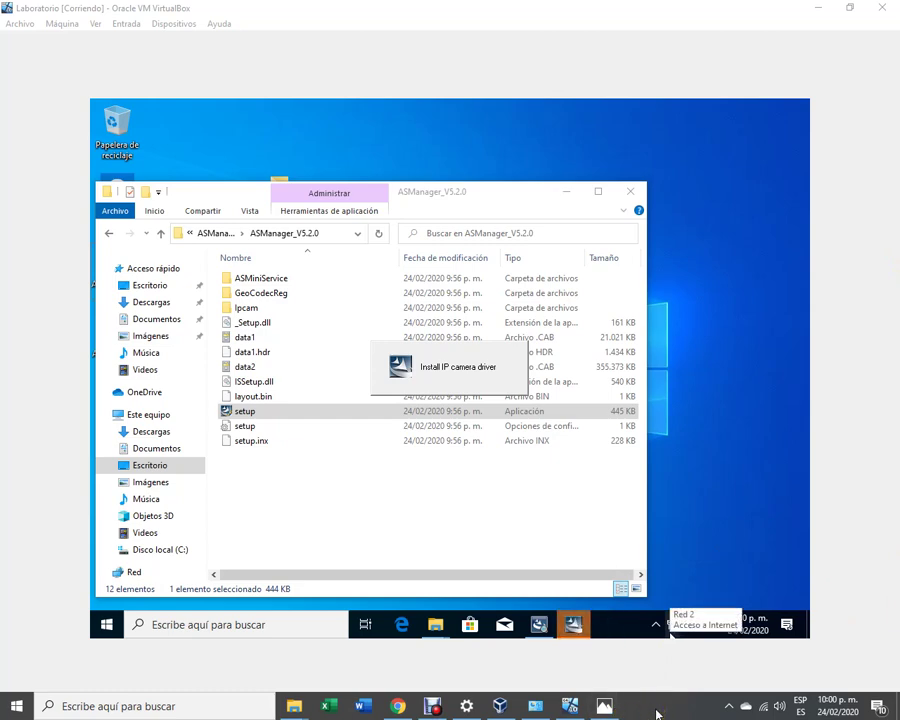
Download and install the required Windows feature .NET Framework 3.5 (includes .NET 2.0 and 3.0).
click(576, 624)
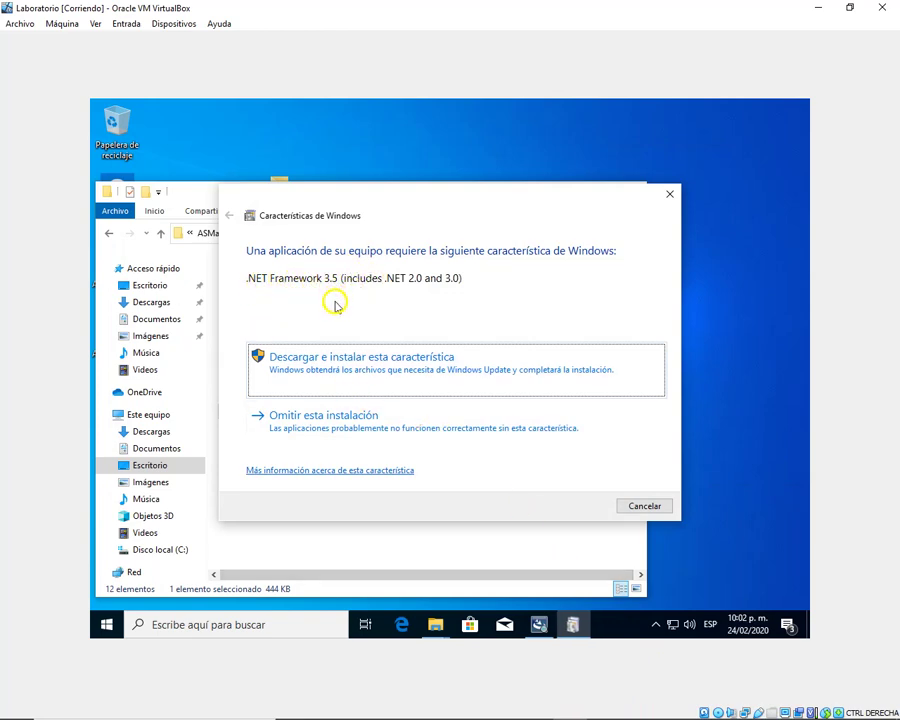
click(357, 368)
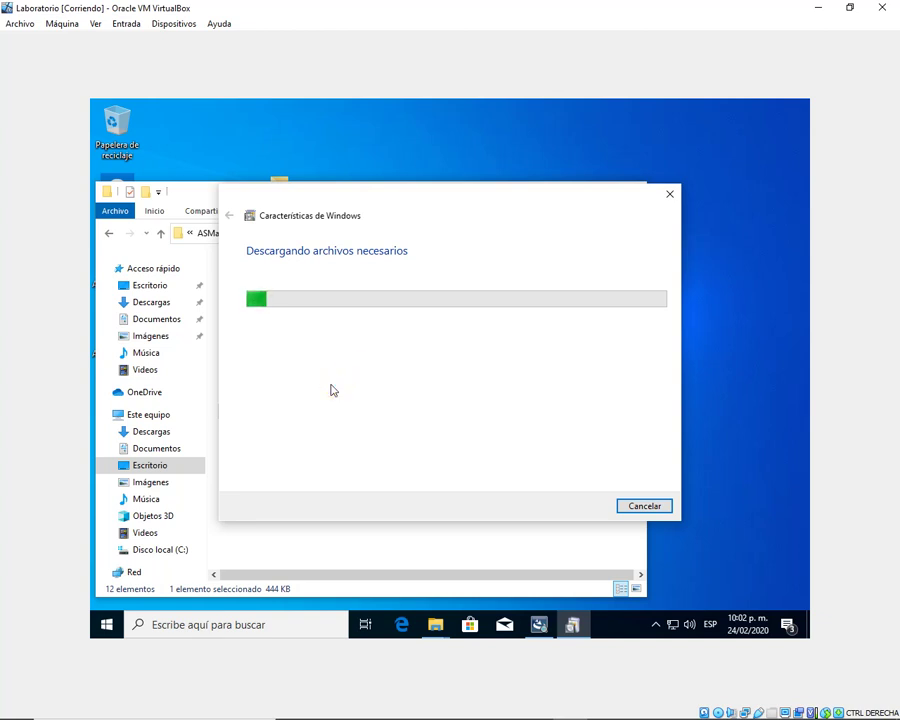
mouse_move(424, 630)
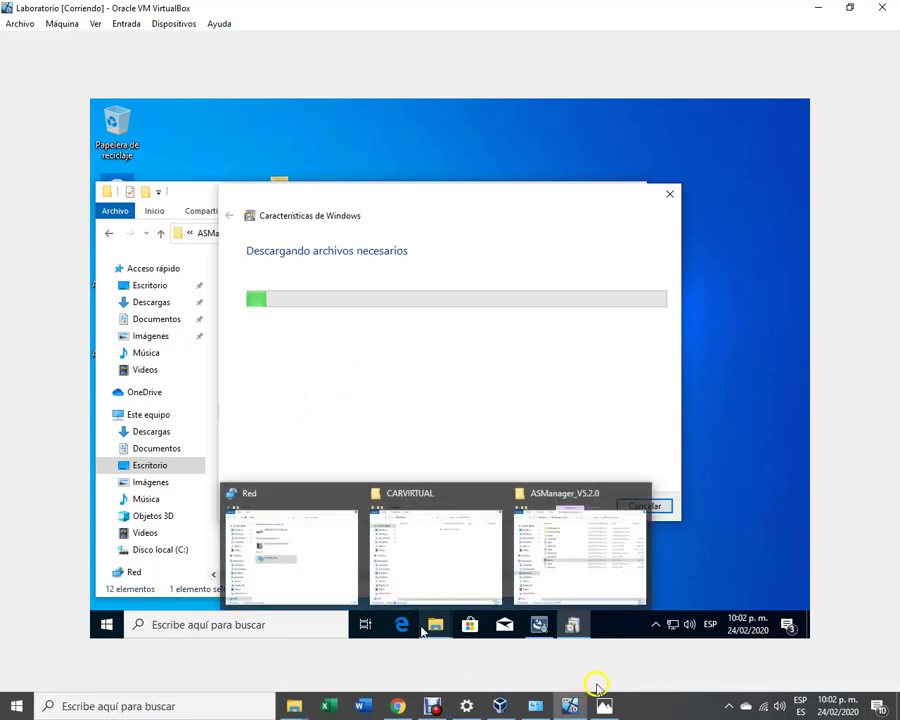
mouse_move(643, 708)
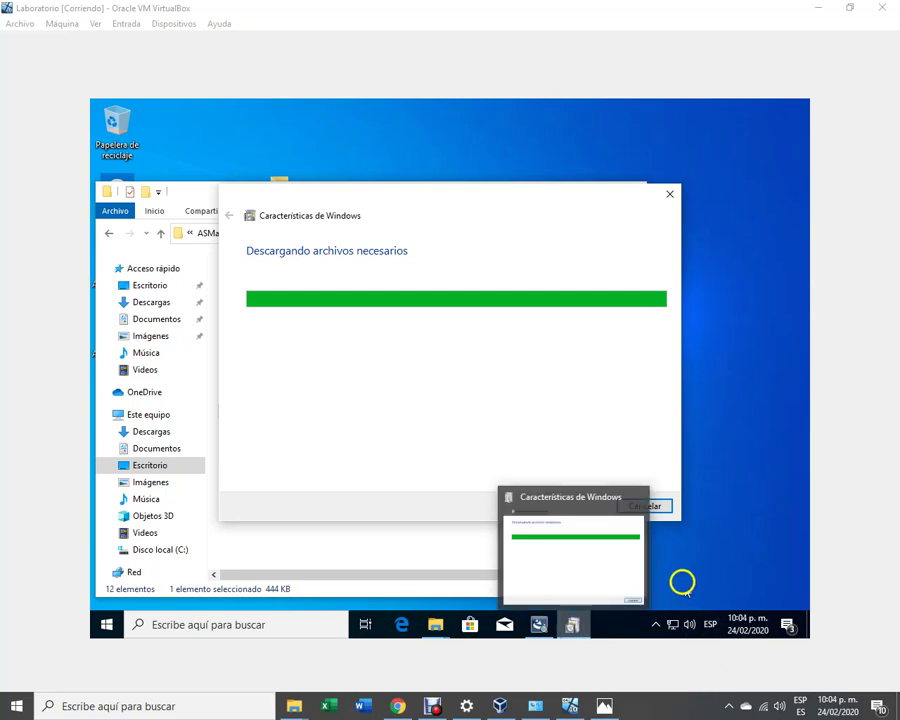
Finish the GeoVision Access Control installation wizard and close the .NET Framework 3.5 dialog when its installation ends.
click(540, 628)
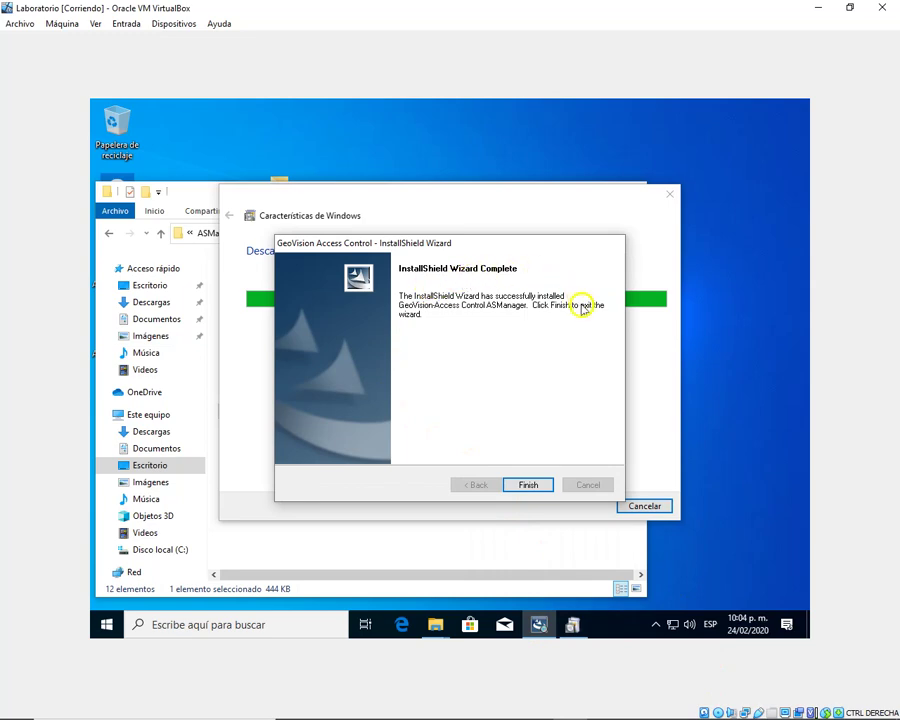
click(527, 486)
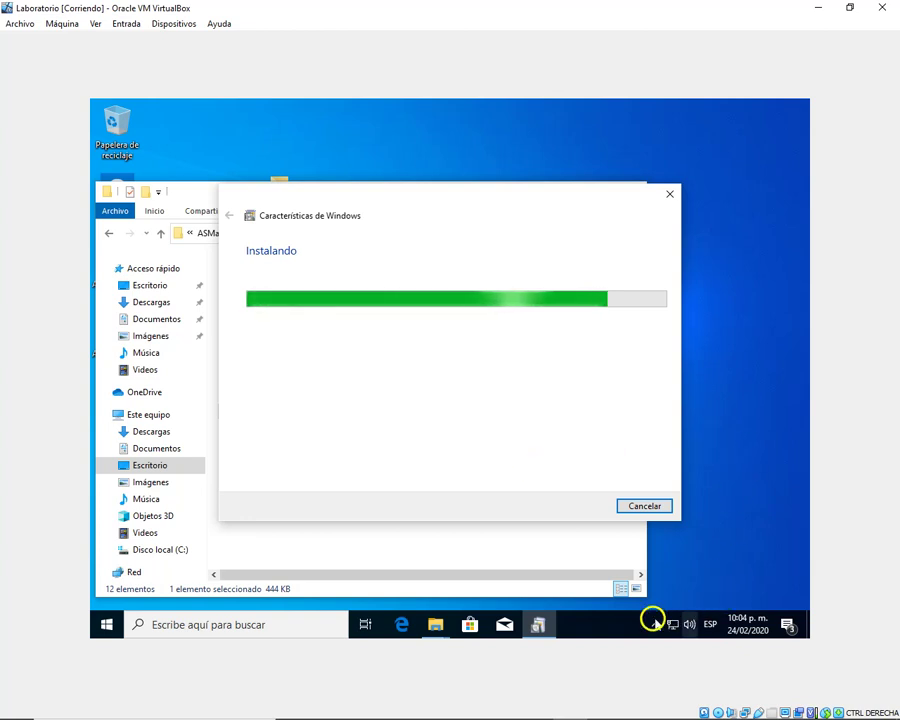
click(595, 627)
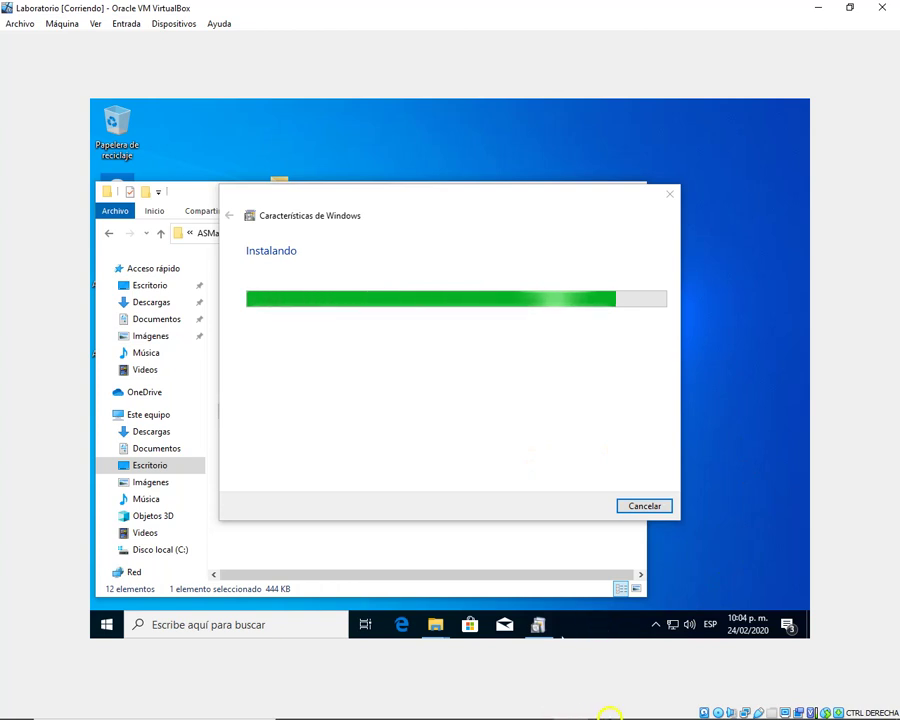
click(670, 708)
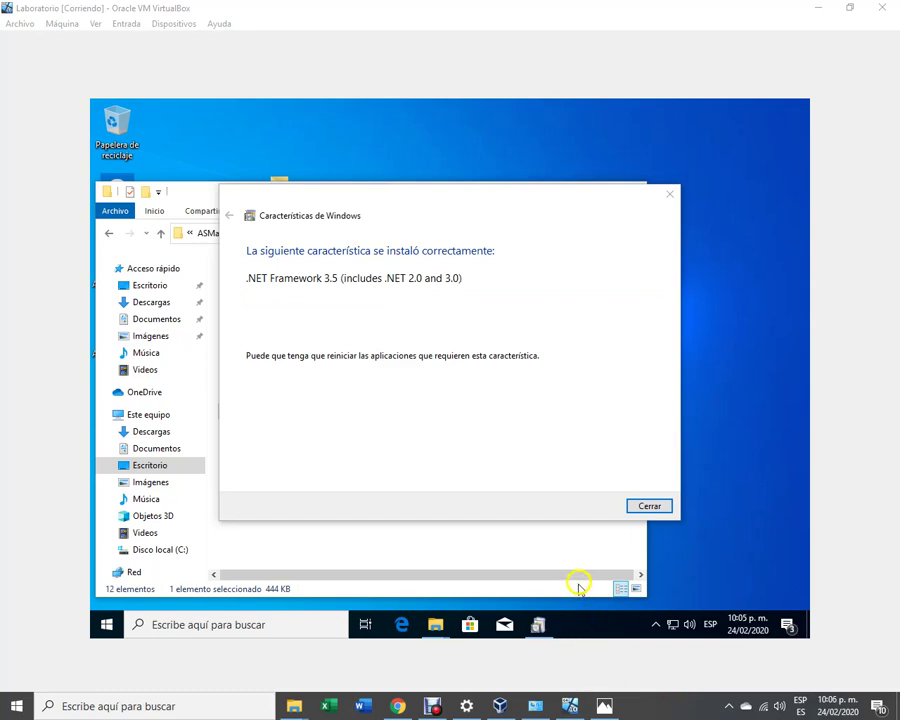
click(651, 507)
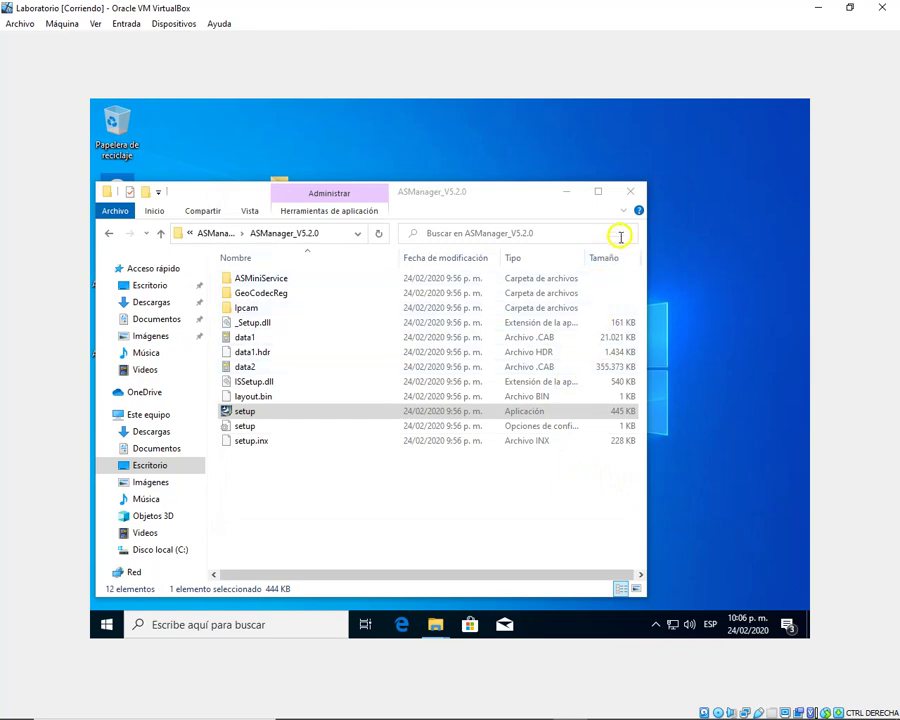
Close the ASManager_V5.2.0 folder window and bring up the list of installed programs in the virtual machine.
click(630, 191)
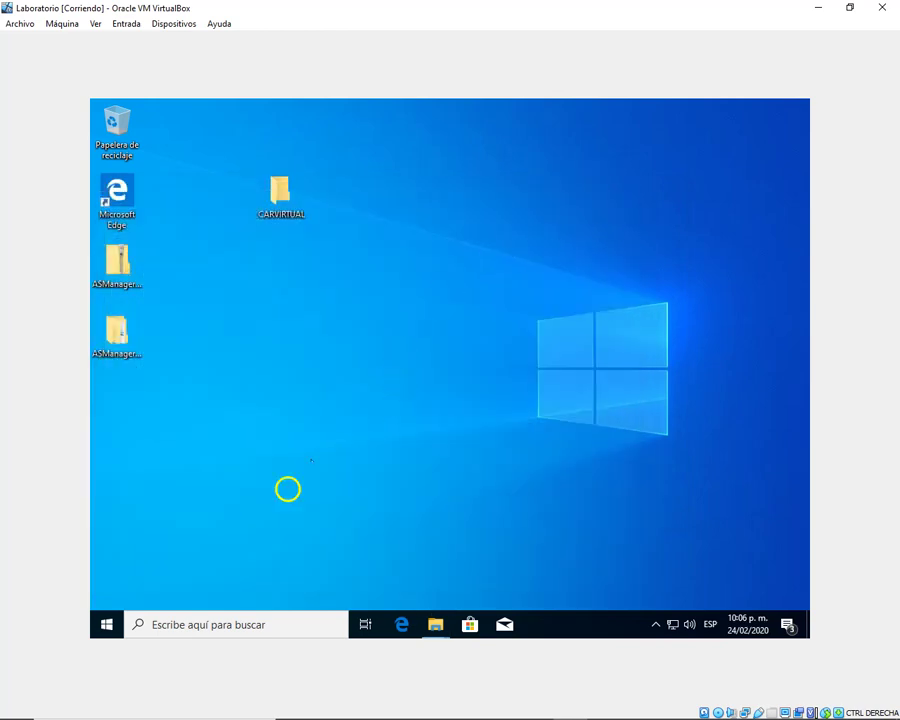
click(106, 626)
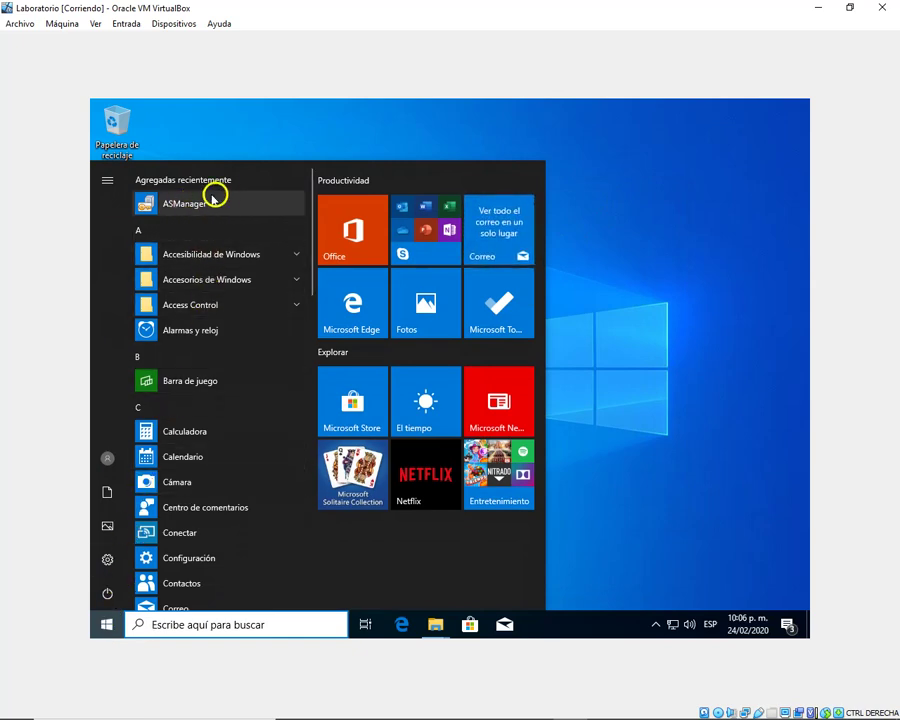